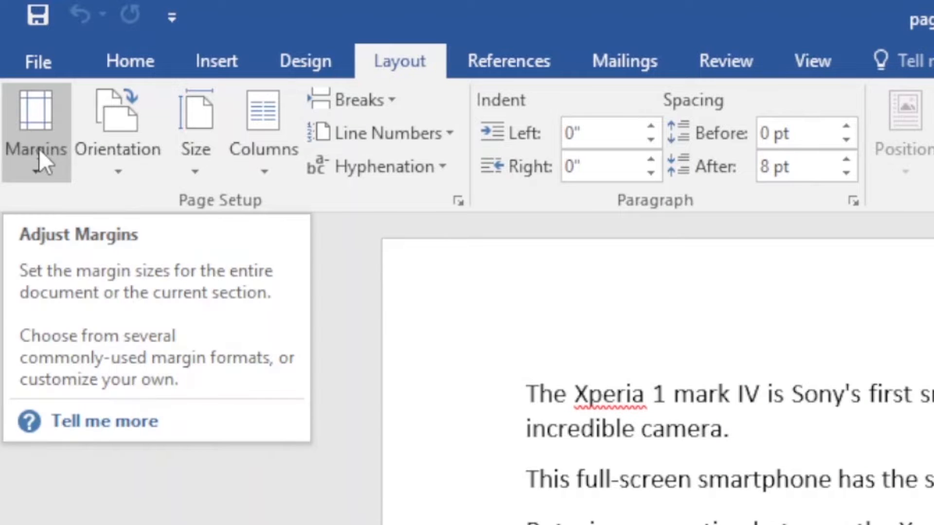
Try the Narrow margin preset on the document, and set the margins to Normal with 1" on every side.
click(39, 149)
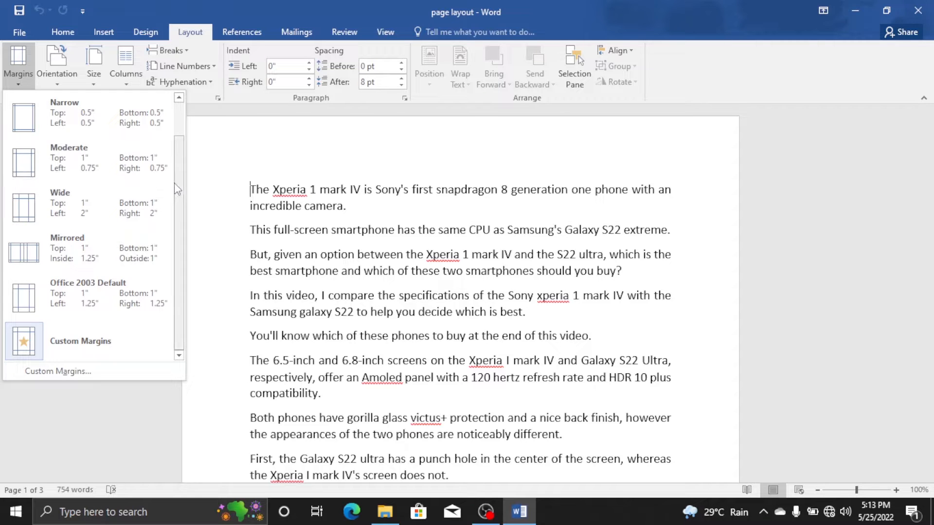
scroll(179, 190, up, 1)
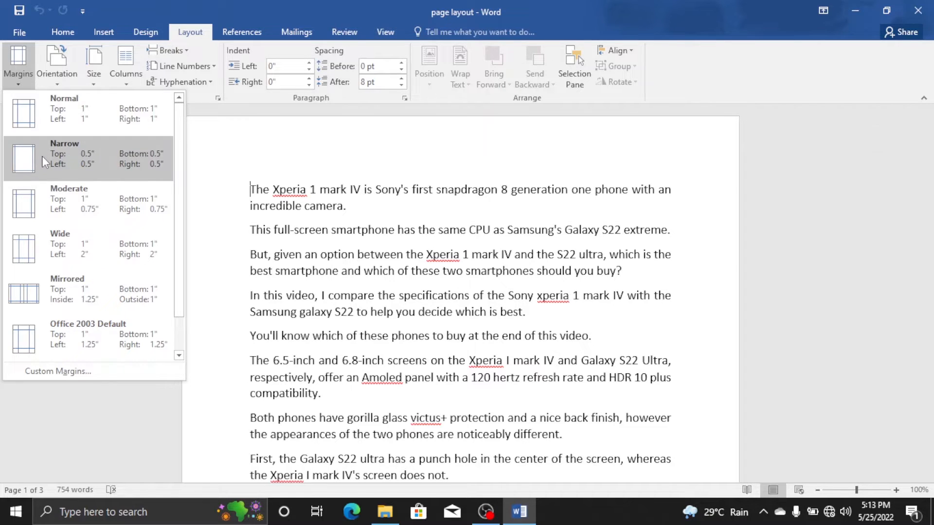
key(Escape)
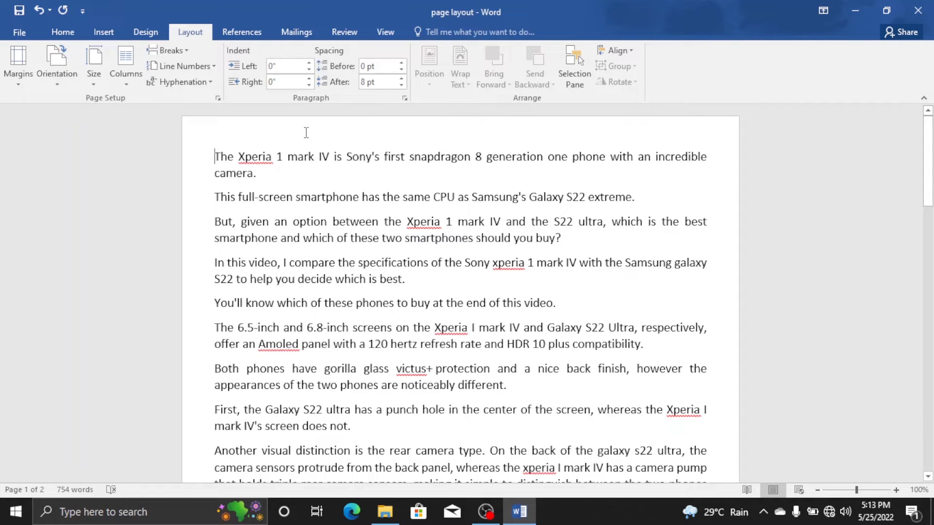
click(26, 73)
click(45, 113)
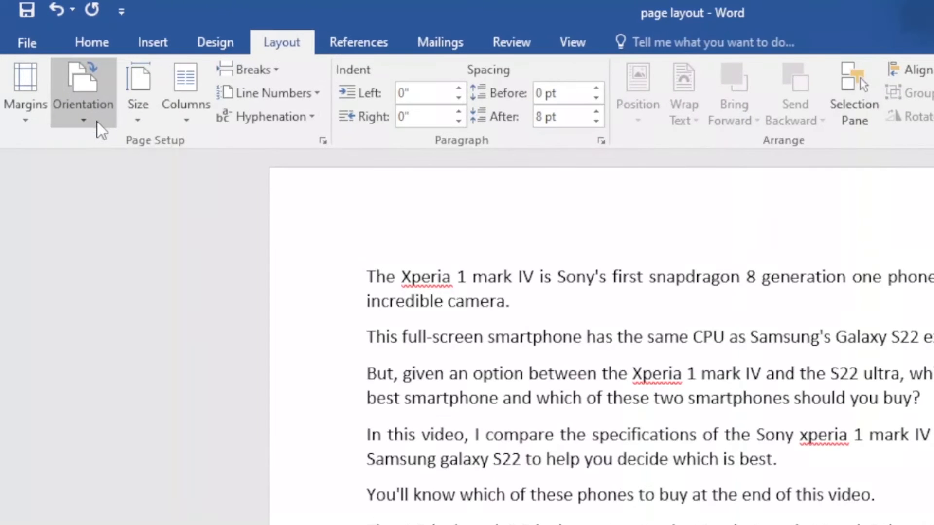
Change the page orientation of the document to Landscape.
click(67, 84)
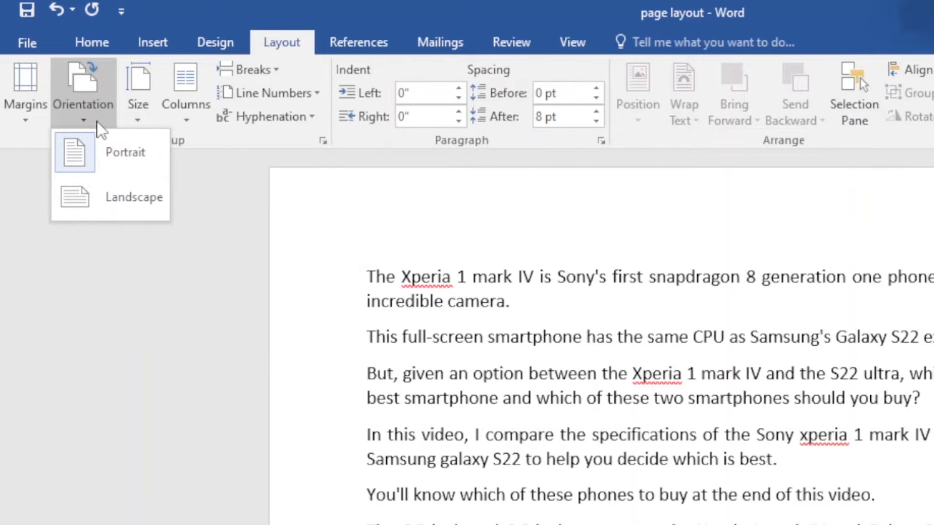
click(94, 104)
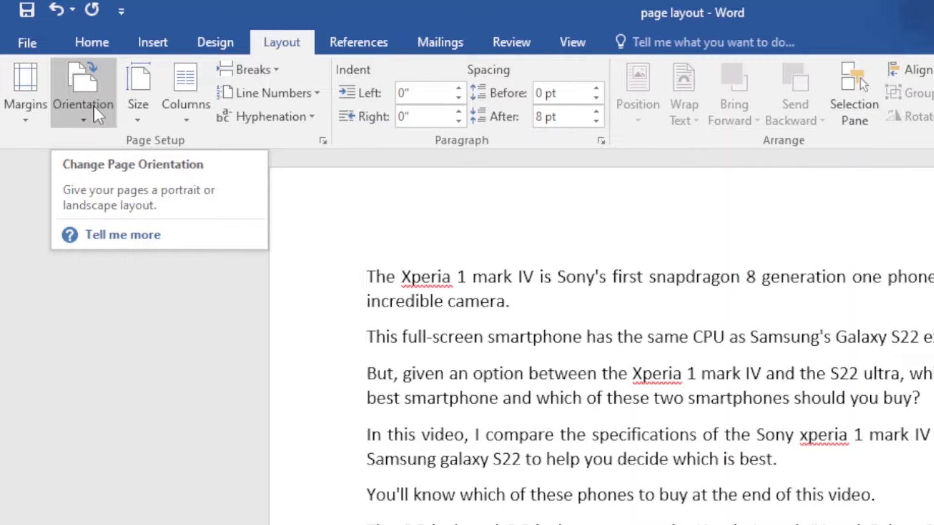
click(93, 104)
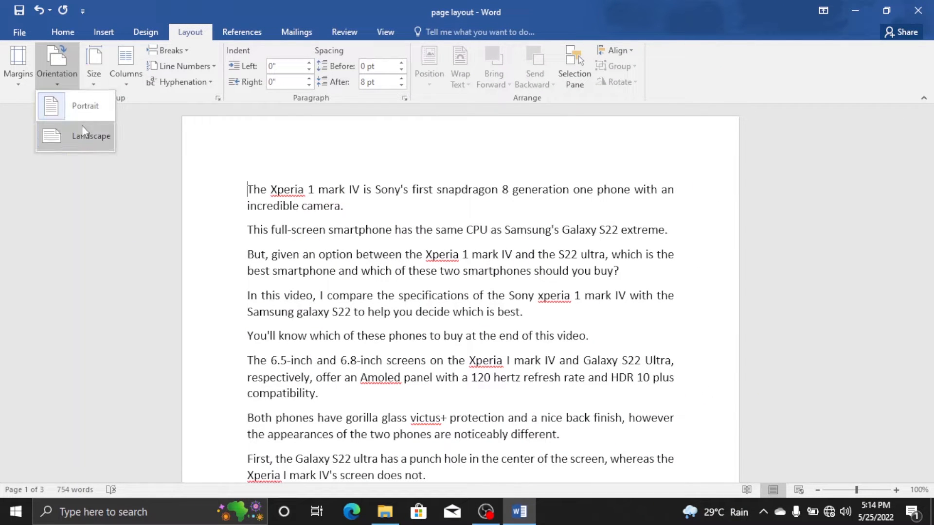
click(84, 138)
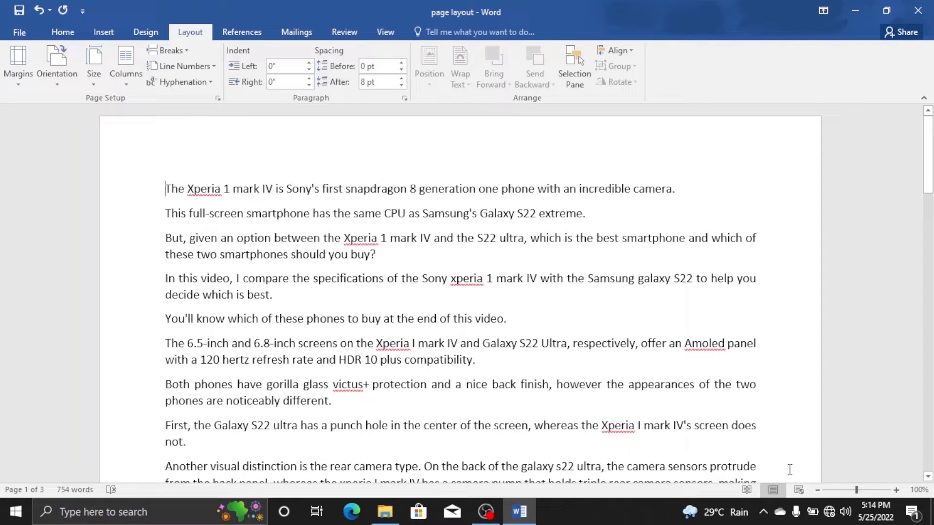
Examine the whole landscape page at 60% zoom and return the view to 100%.
click(817, 491)
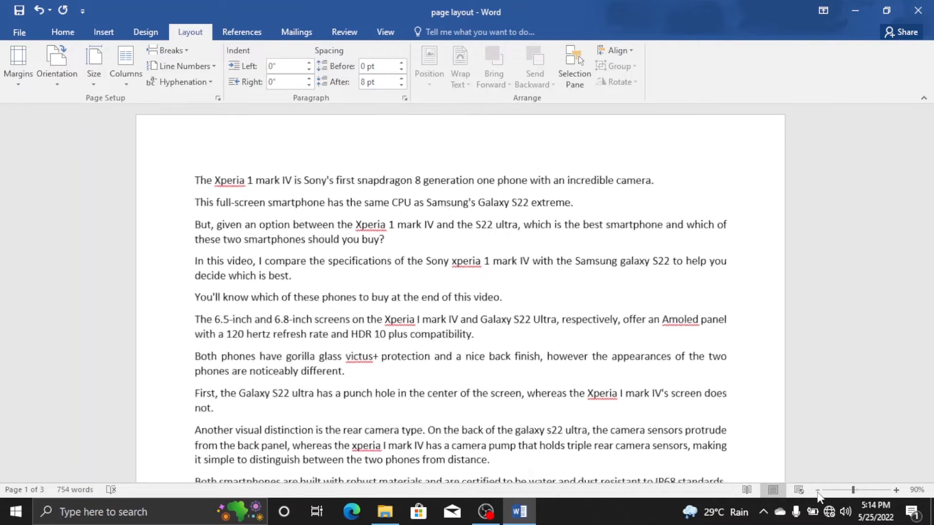
click(817, 492)
click(818, 491)
click(818, 491)
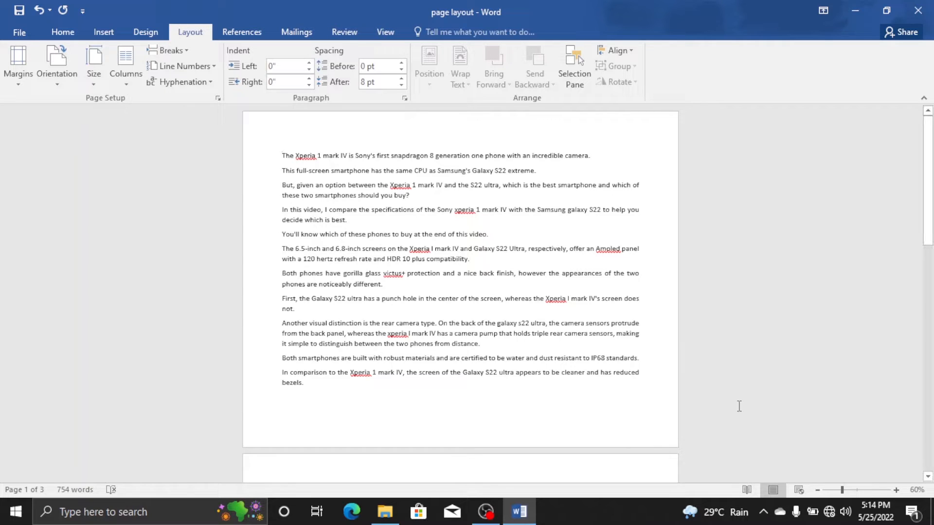
click(897, 490)
click(897, 490)
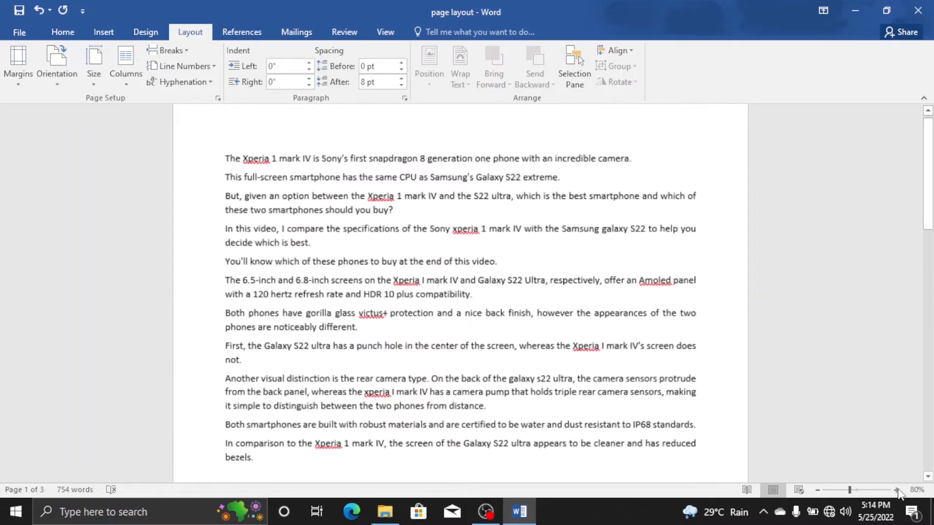
click(896, 491)
click(896, 491)
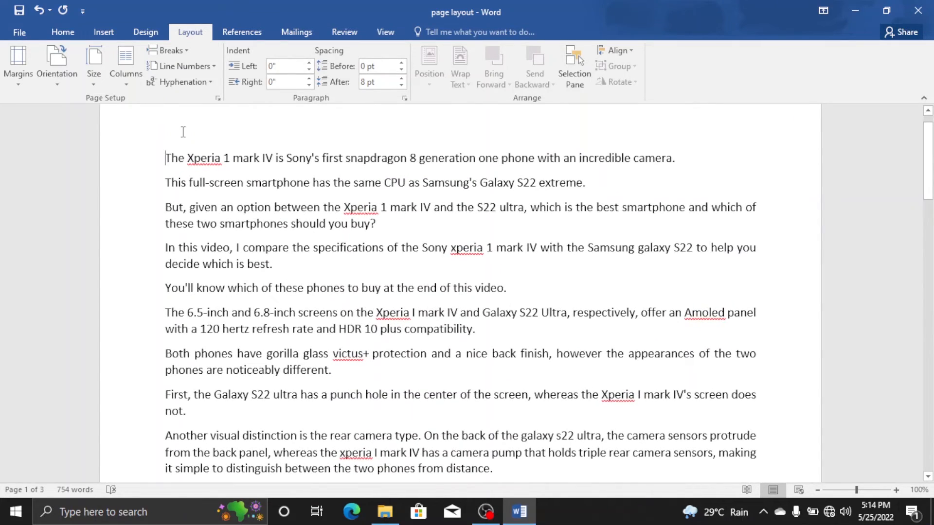
Set the document's paper size to A4 (8.27" x 11.69").
click(89, 73)
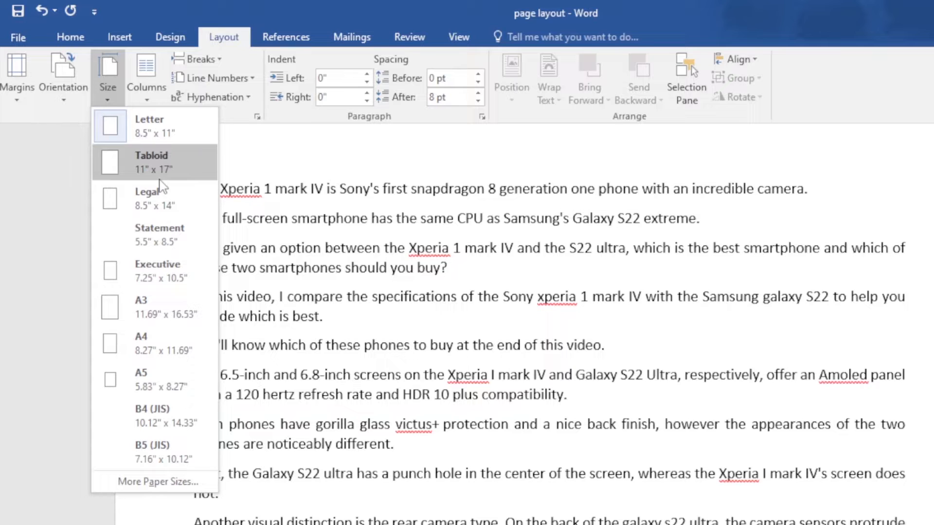
click(155, 343)
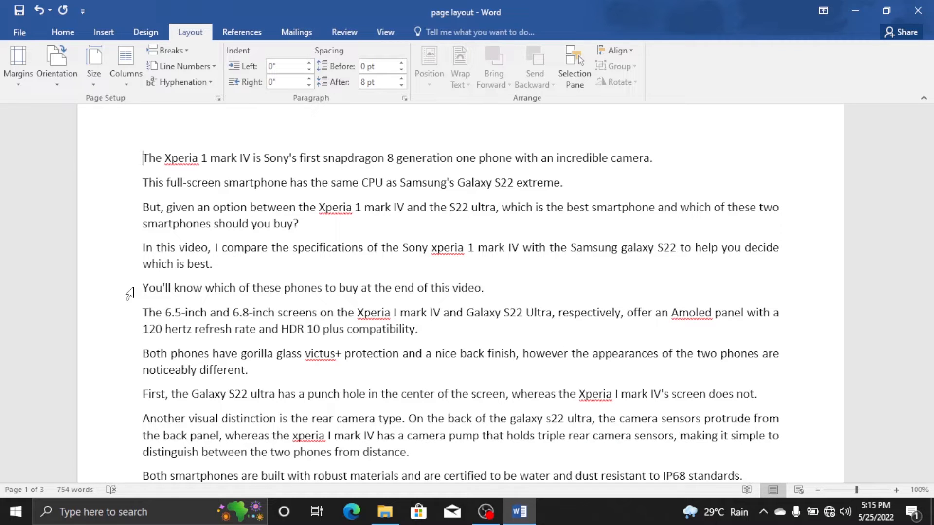
click(95, 73)
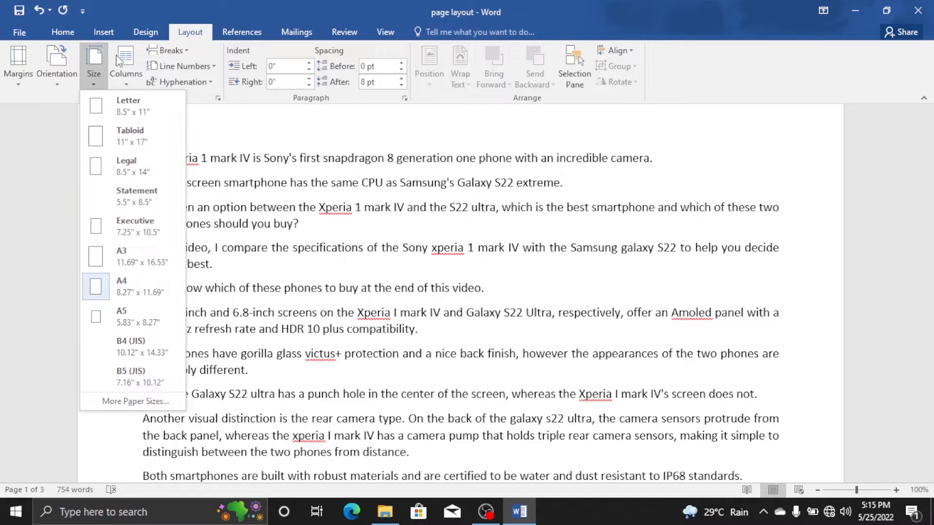
click(141, 93)
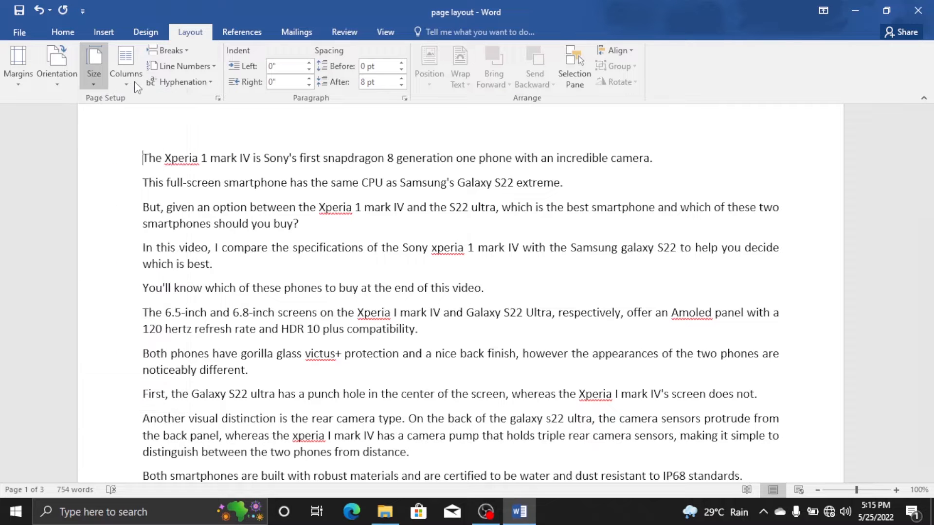
Arrange the document text in two columns.
click(134, 83)
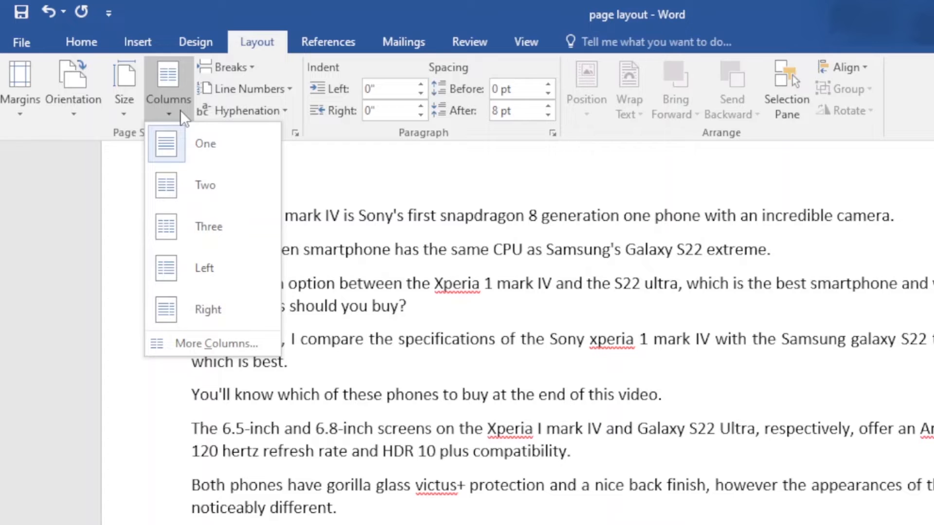
click(221, 193)
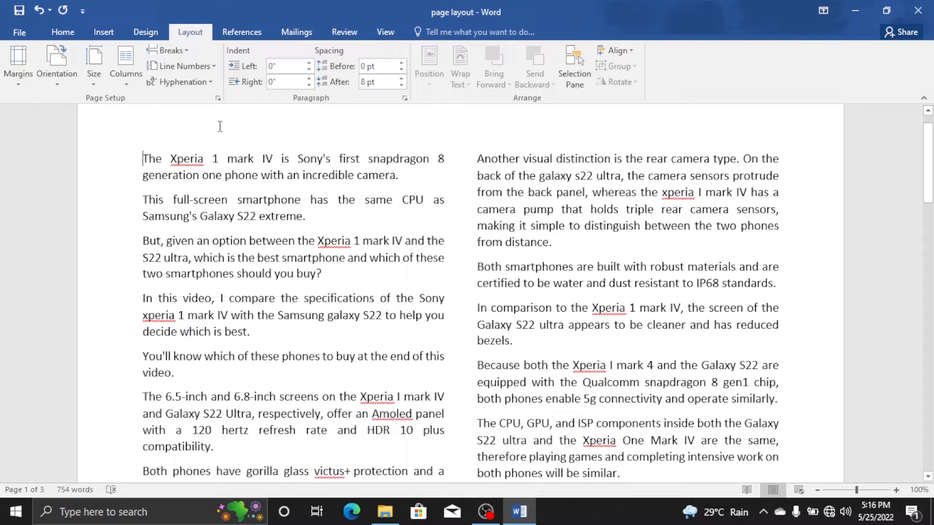
drag(144, 159, 256, 258)
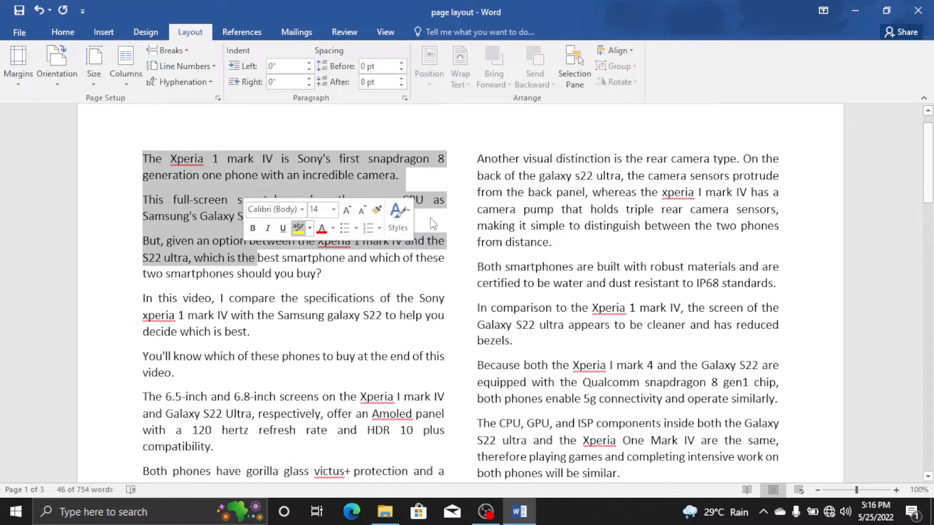
click(495, 171)
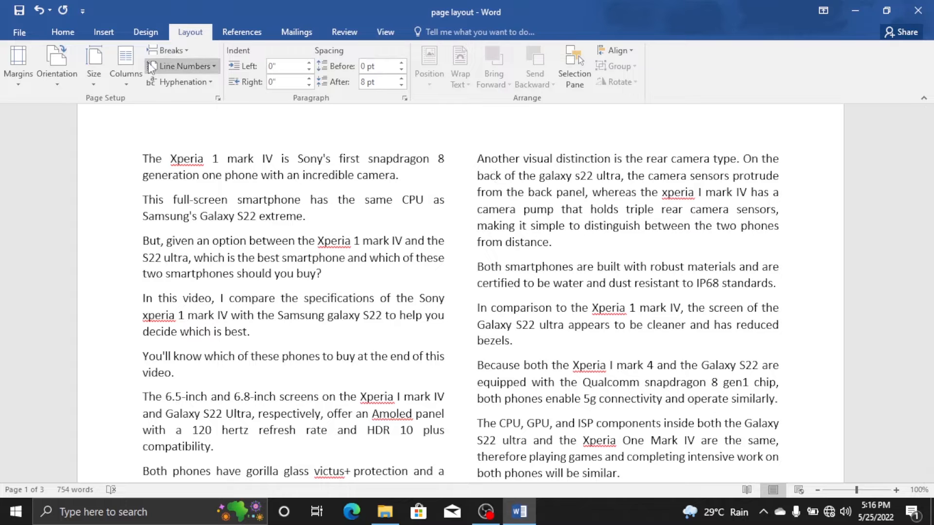
Arrange the text in three columns, and raise the number of columns to 4 for the whole document.
click(126, 68)
click(158, 168)
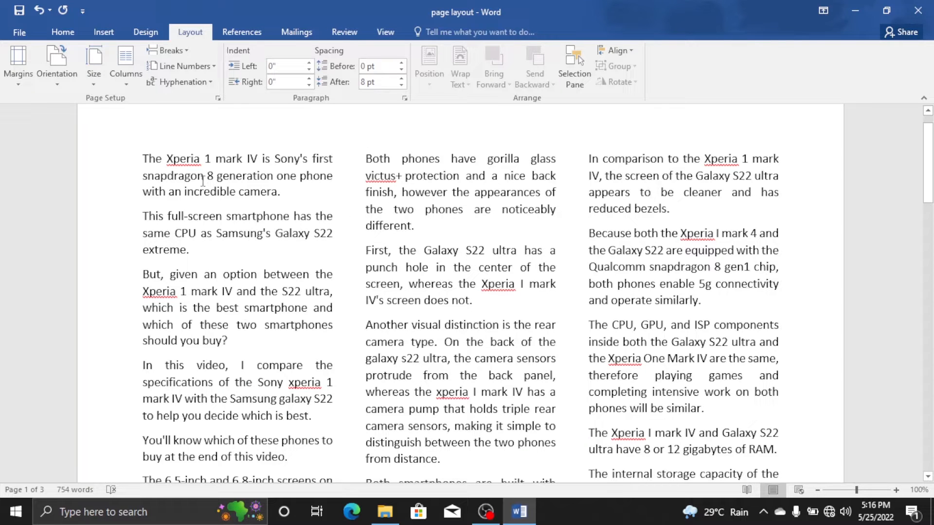
click(126, 66)
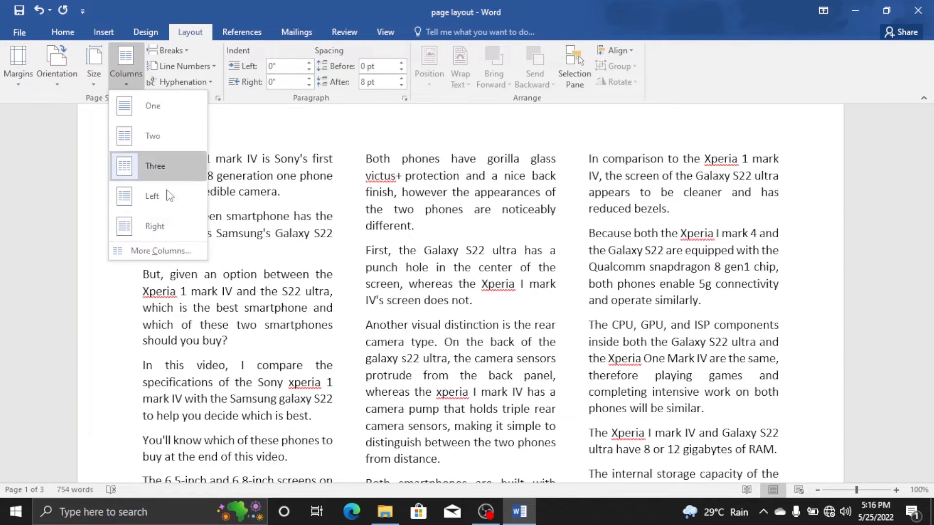
click(165, 252)
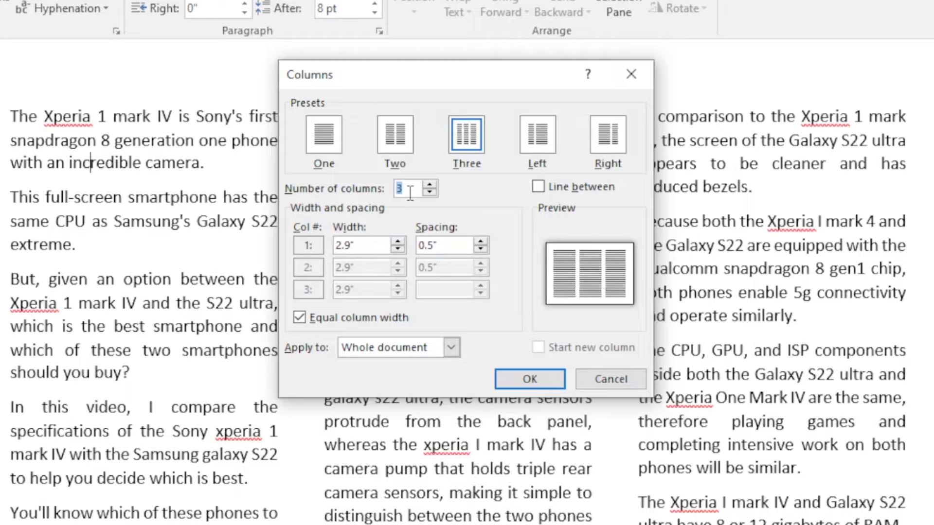
text(4)
click(535, 379)
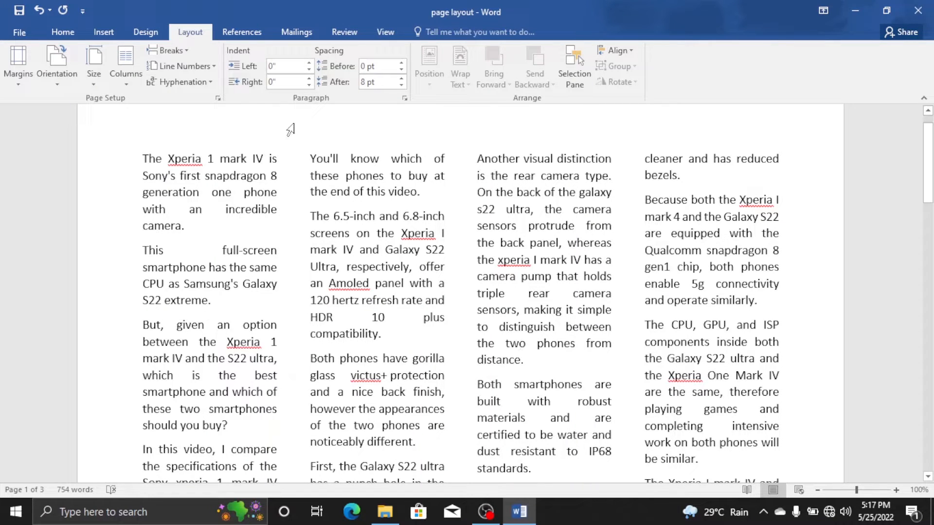
Return the document text to one column and set the page orientation to Portrait.
click(132, 87)
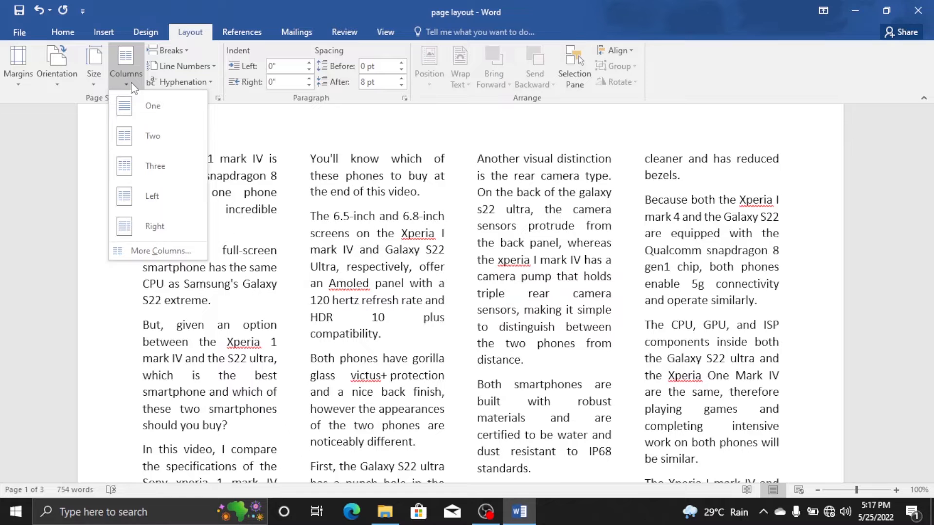
click(132, 107)
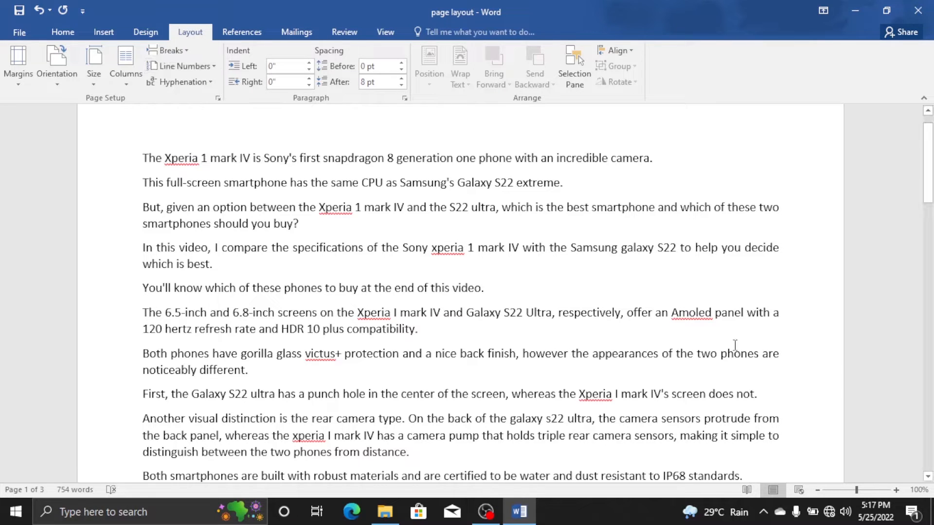
click(46, 68)
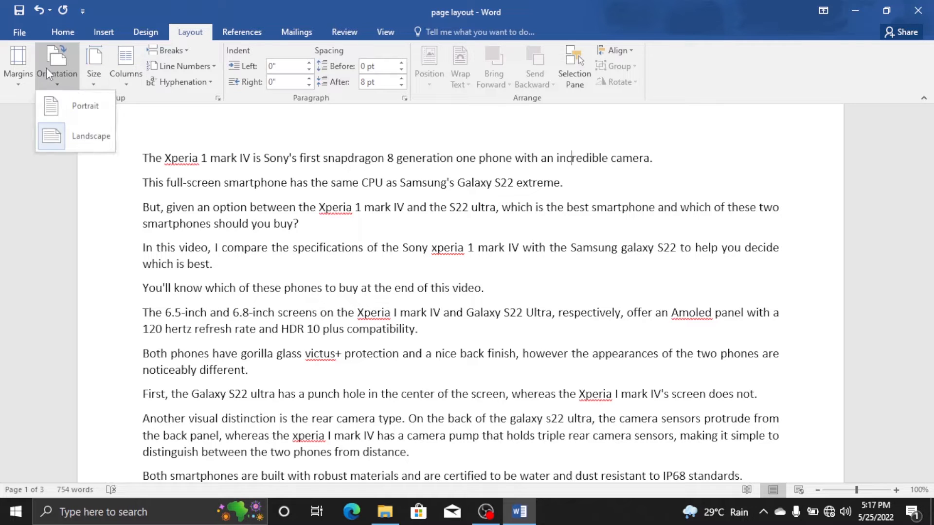
click(86, 105)
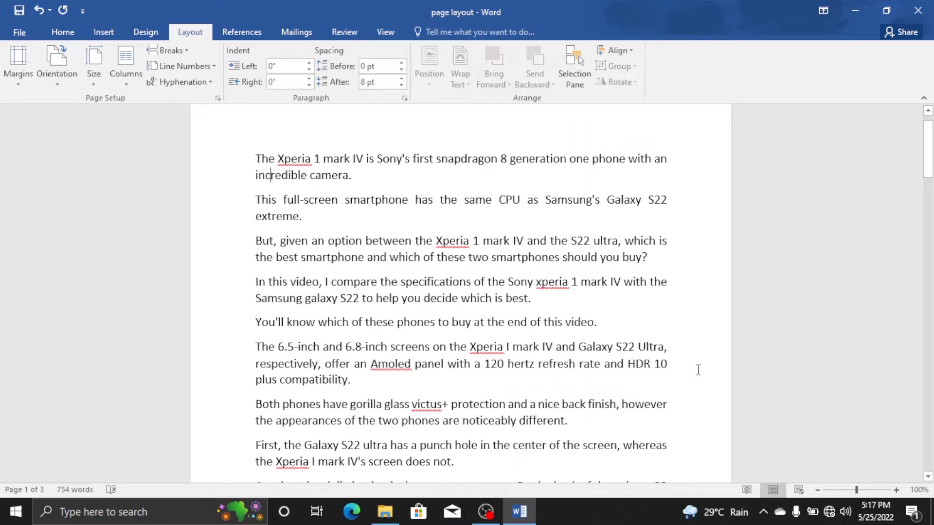
Insert a page break after the paragraph ending "HDR 10 plus compatibility.".
mouse_move(929, 150)
mouse_down()
mouse_move(928, 130)
mouse_move(929, 145)
mouse_up()
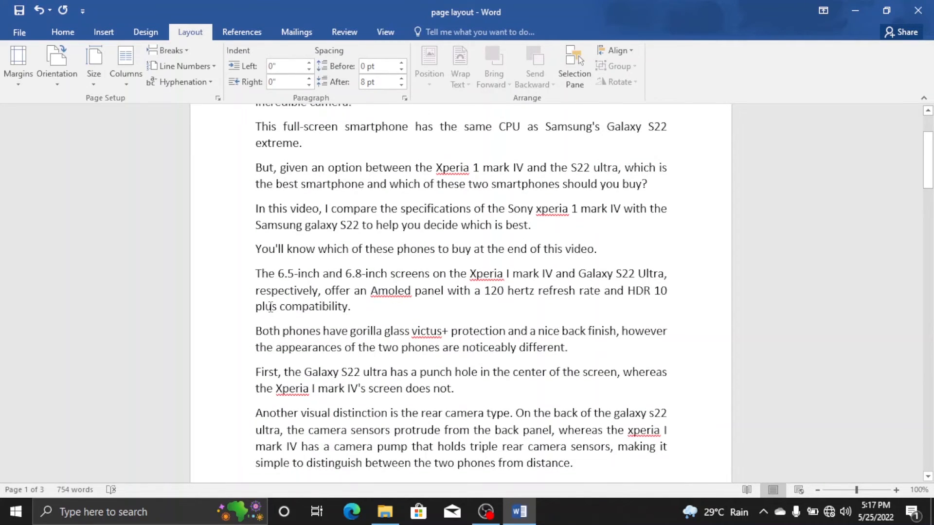
click(358, 307)
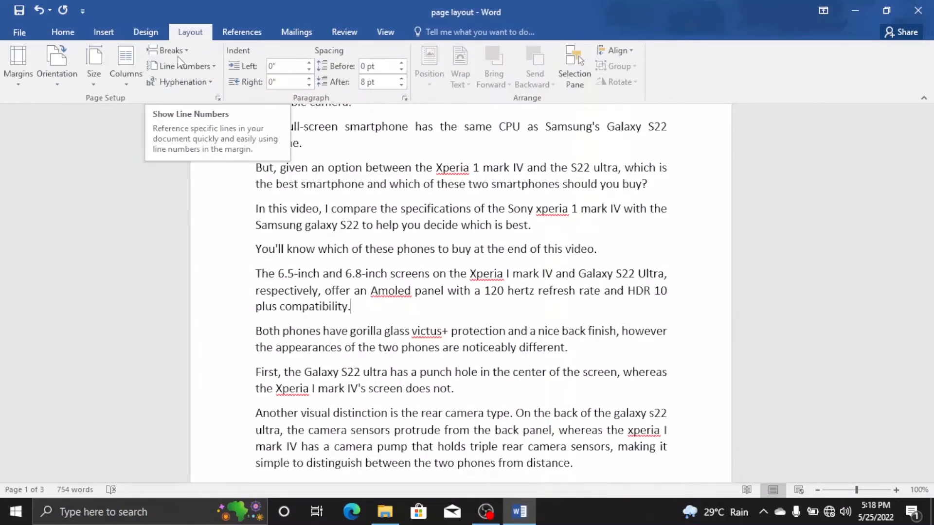
click(177, 54)
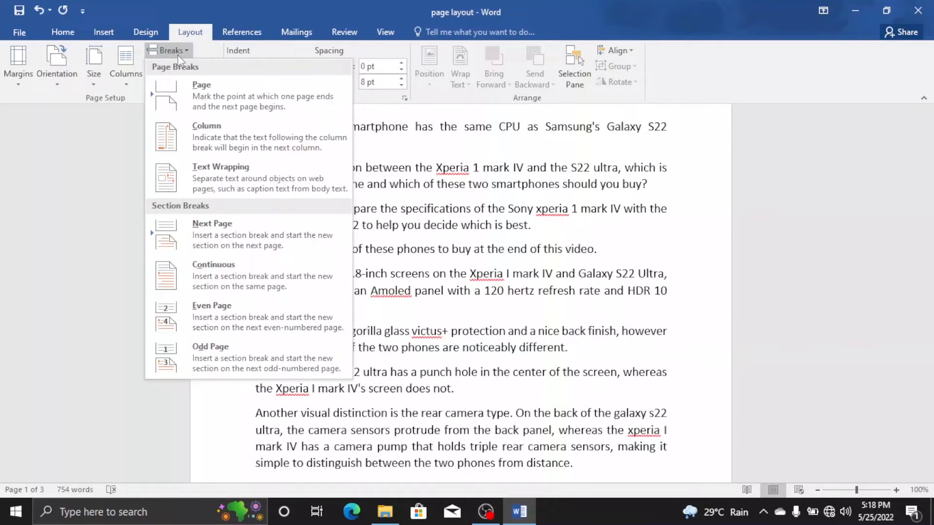
click(217, 100)
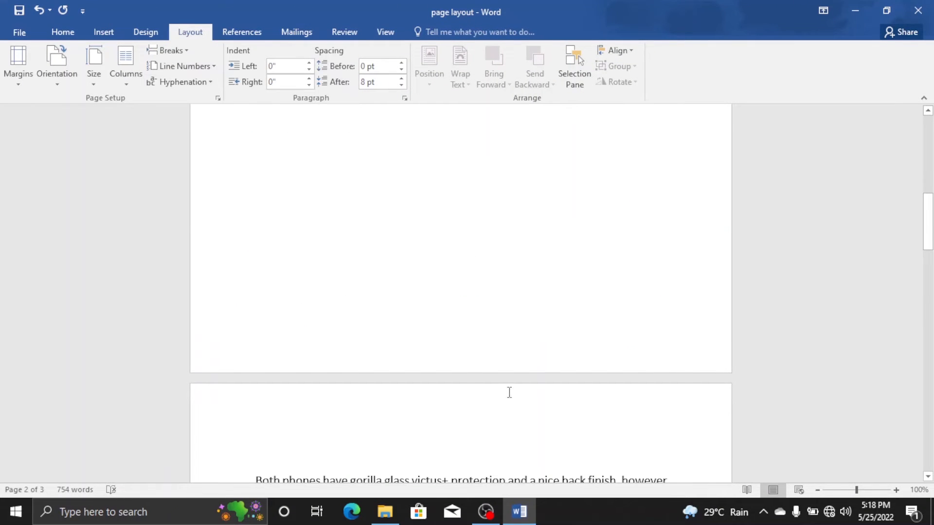
Turn on continuous line numbering for the document.
drag(927, 241, 930, 191)
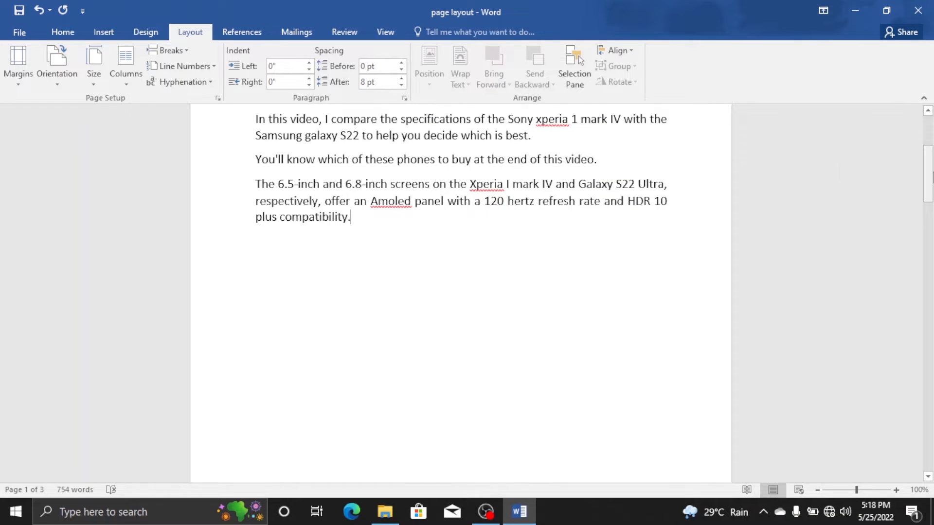
mouse_move(930, 176)
mouse_down()
mouse_move(932, 260)
mouse_move(931, 180)
mouse_up()
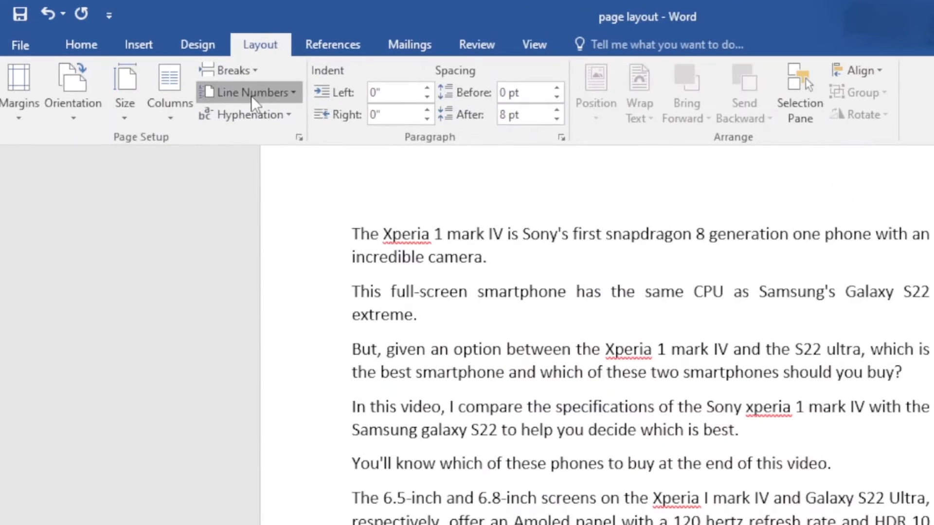
click(185, 67)
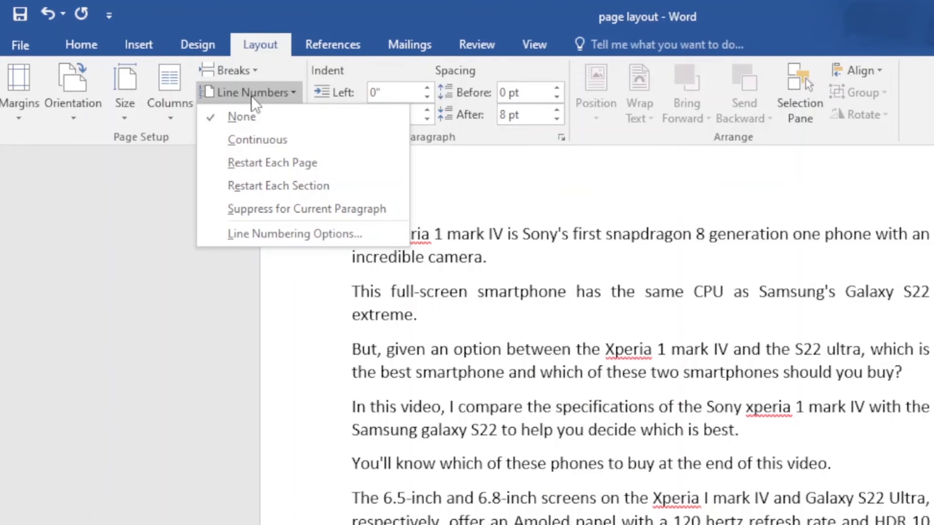
click(257, 137)
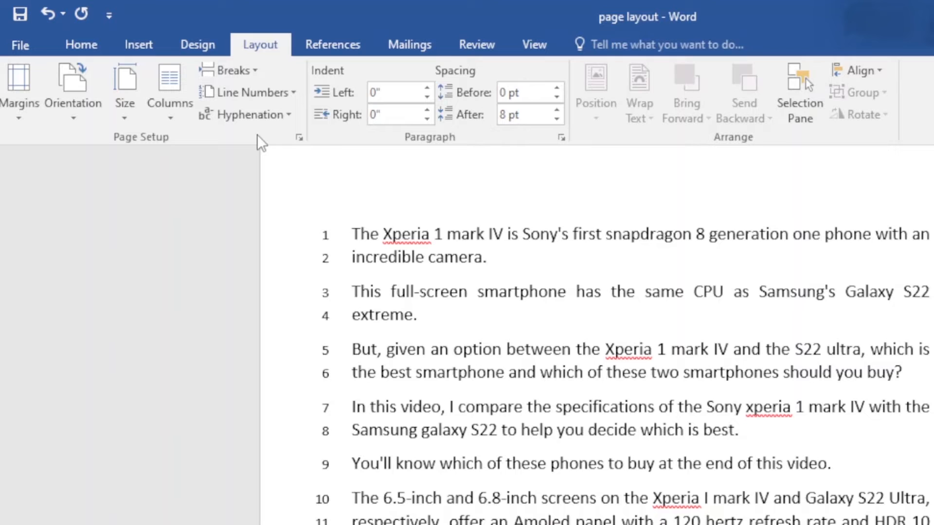
Remove the line numbers, and number the document's lines continuously again.
click(254, 95)
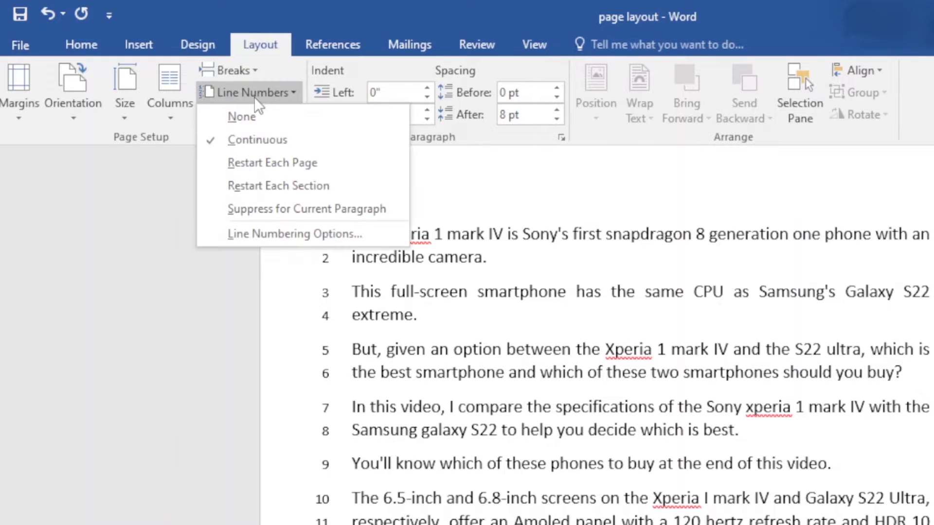
click(258, 112)
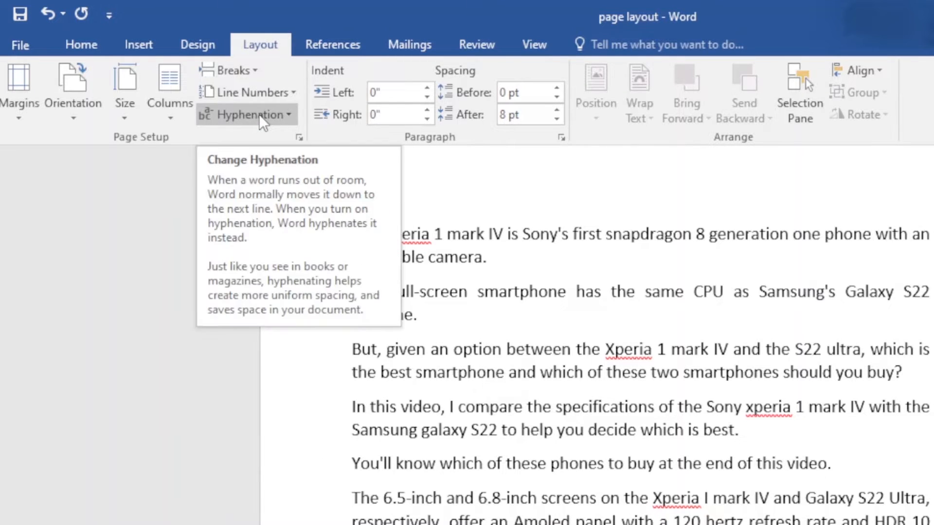
click(257, 95)
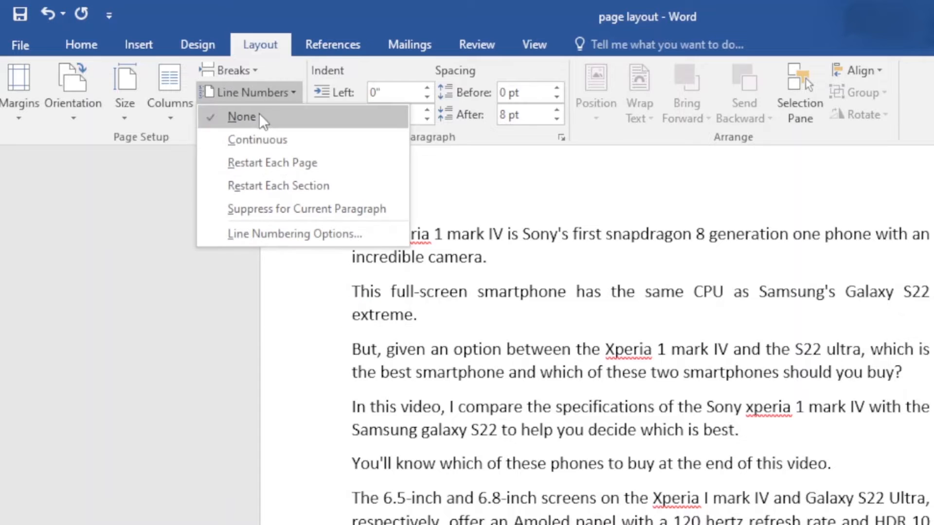
click(261, 140)
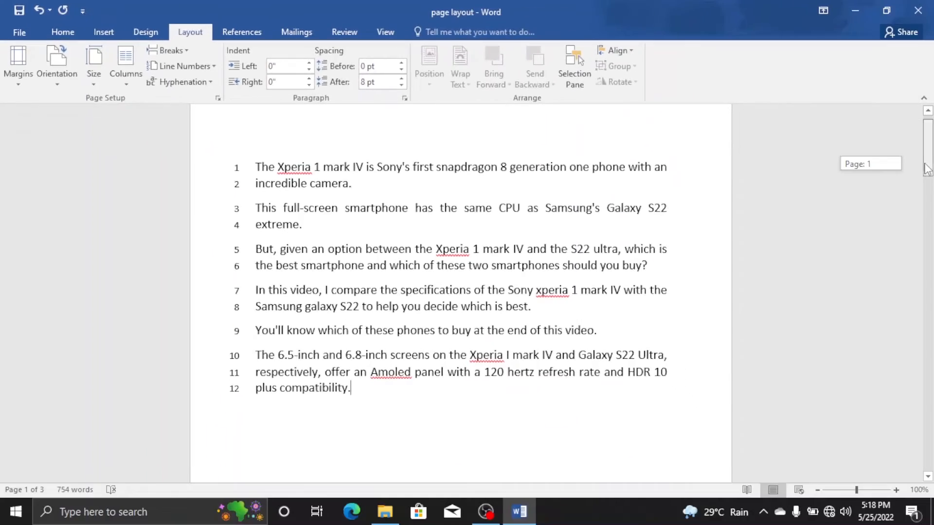
mouse_move(927, 169)
mouse_down()
mouse_move(929, 332)
mouse_move(929, 168)
mouse_up()
Set the line numbering to restart on each page, and set it back to none.
click(182, 66)
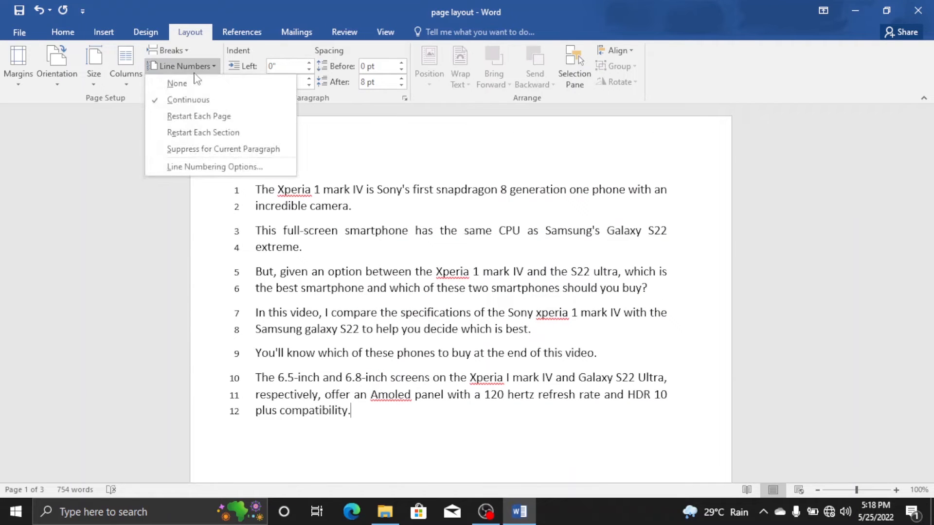
click(212, 119)
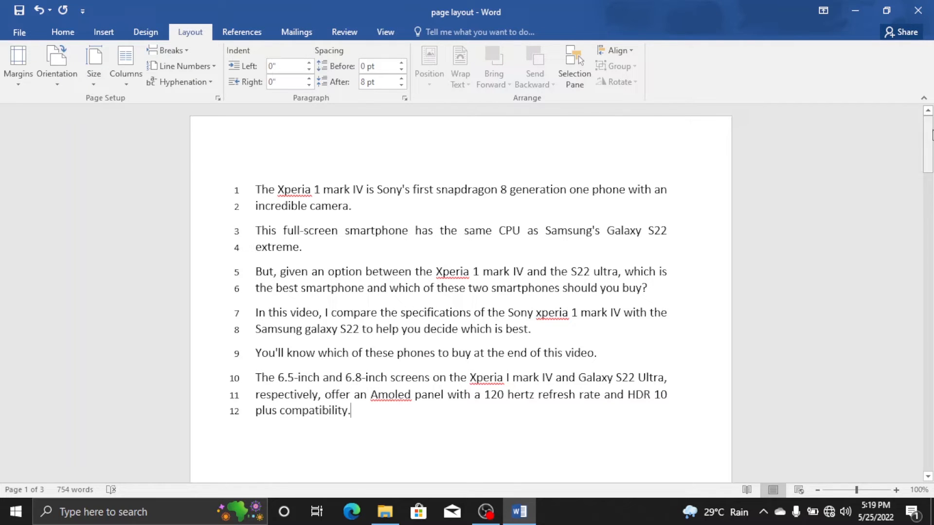
mouse_move(932, 135)
mouse_down()
mouse_move(933, 257)
mouse_move(933, 151)
mouse_up()
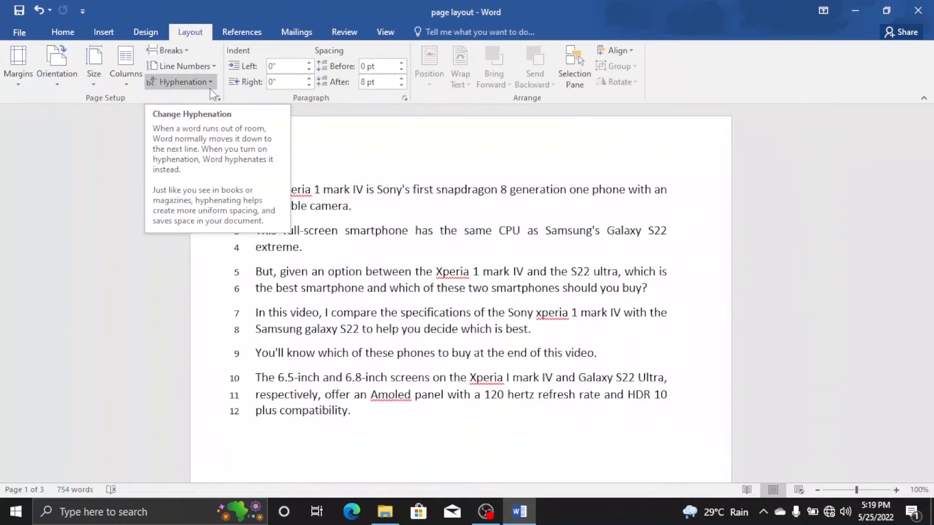
click(182, 66)
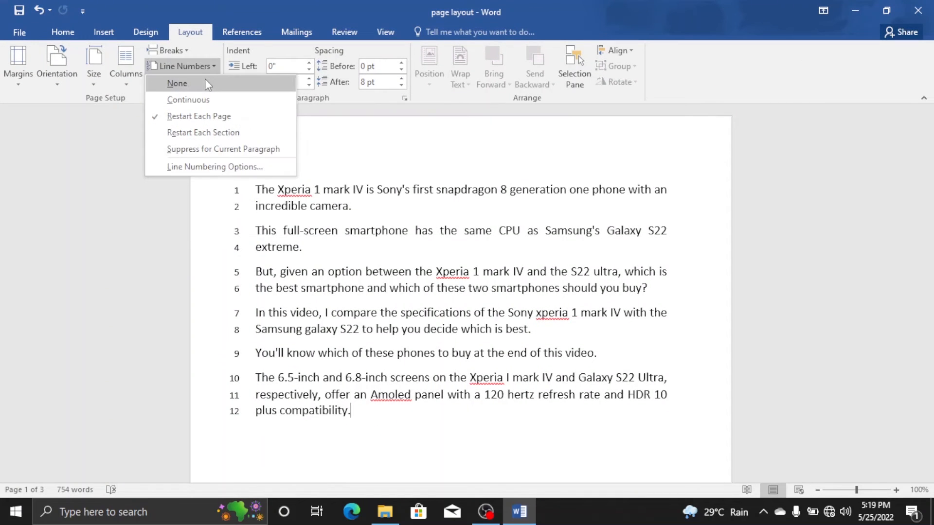
click(205, 82)
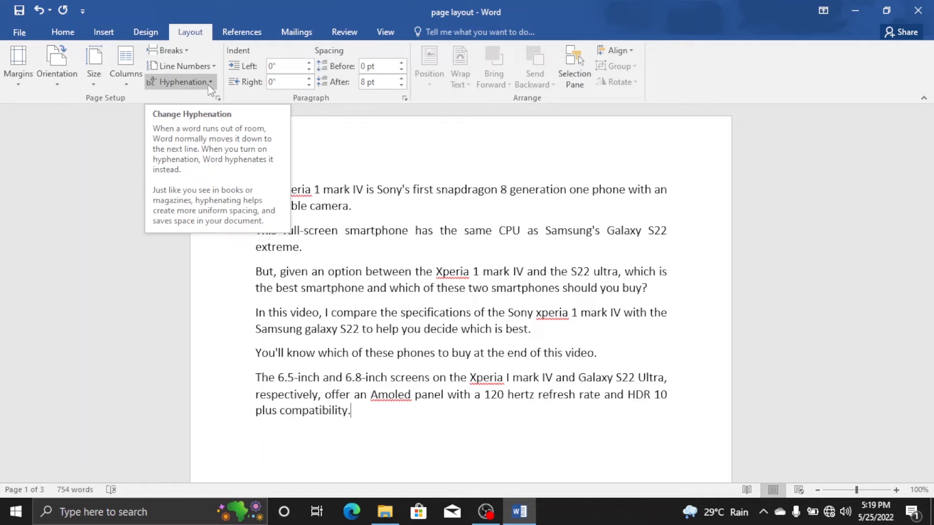
Apply automatic hyphenation to the document, and set hyphenation back to none.
click(207, 83)
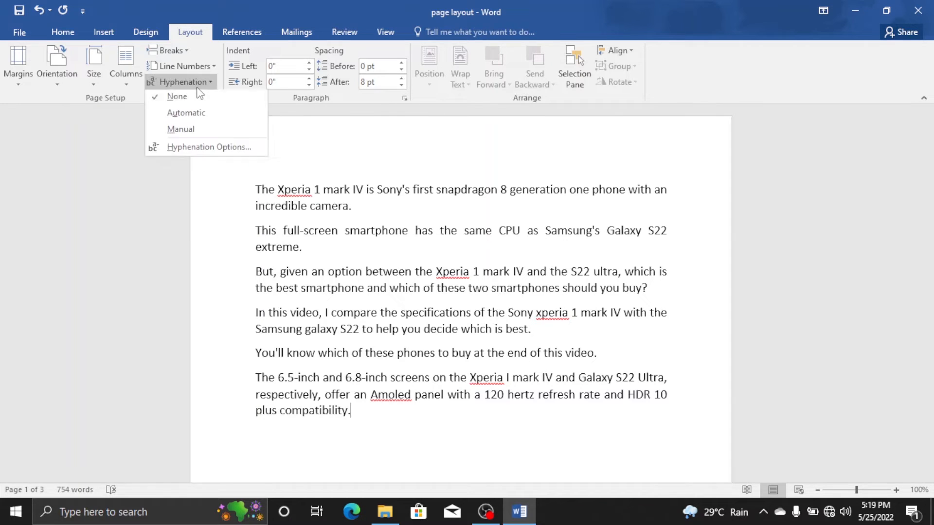
click(223, 114)
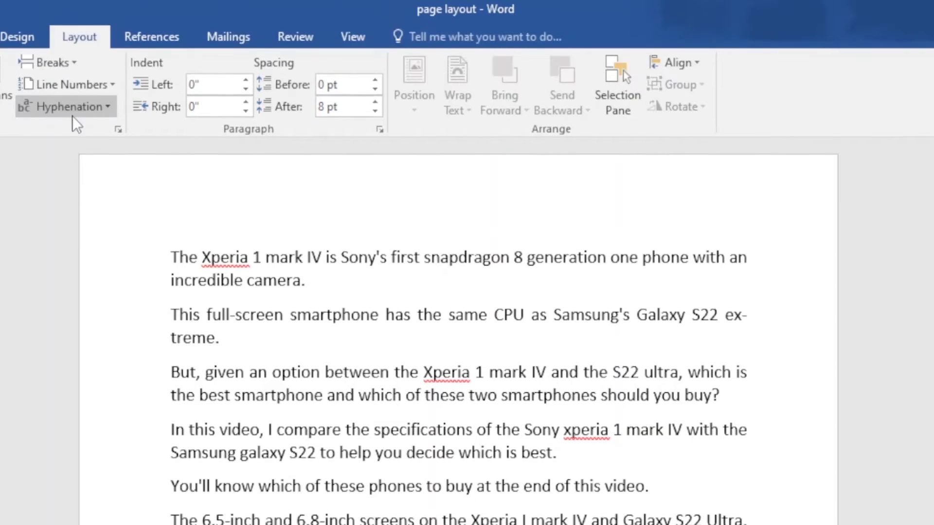
click(74, 117)
click(77, 132)
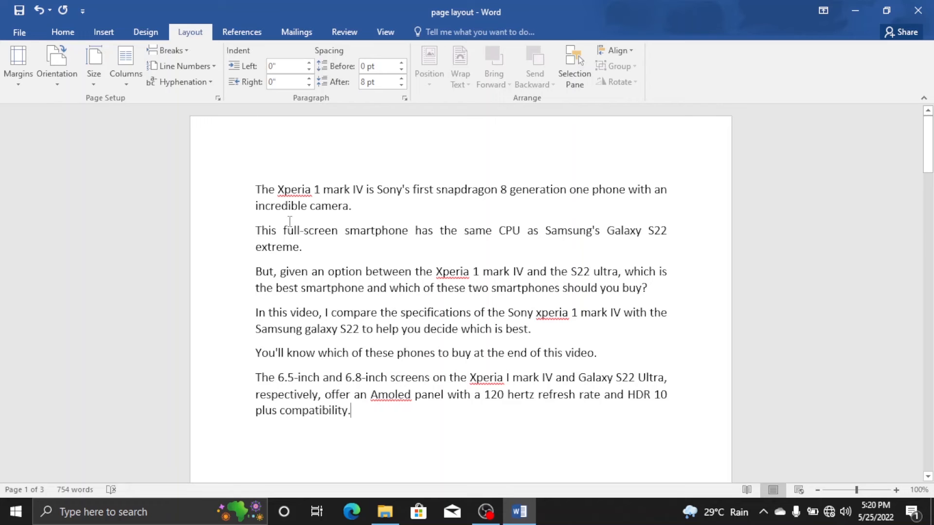
Review the margin, paper and layout settings in the Page Setup dialog, and close it.
click(218, 101)
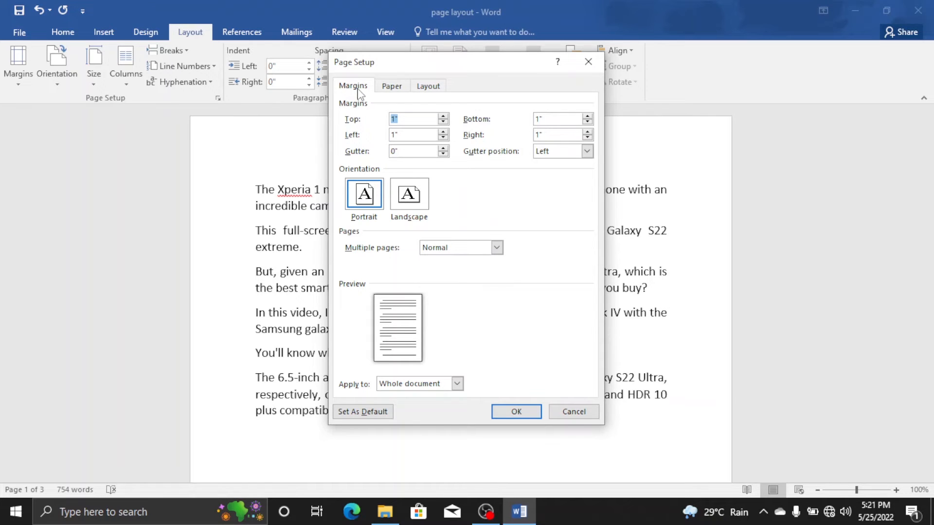
click(391, 88)
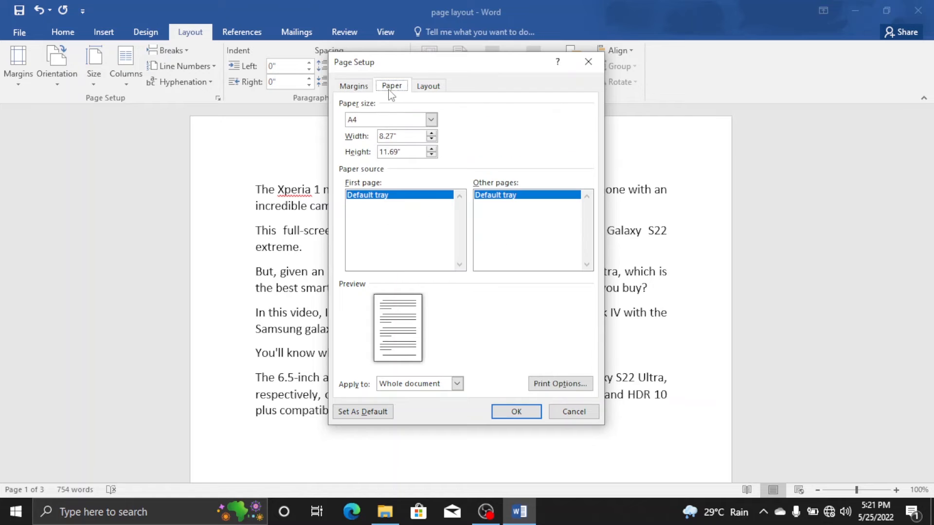
click(422, 92)
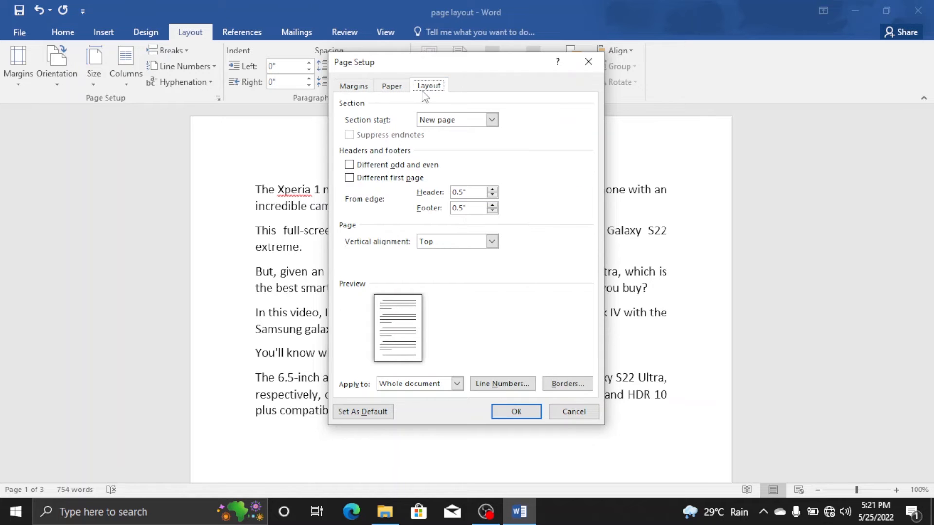
click(354, 86)
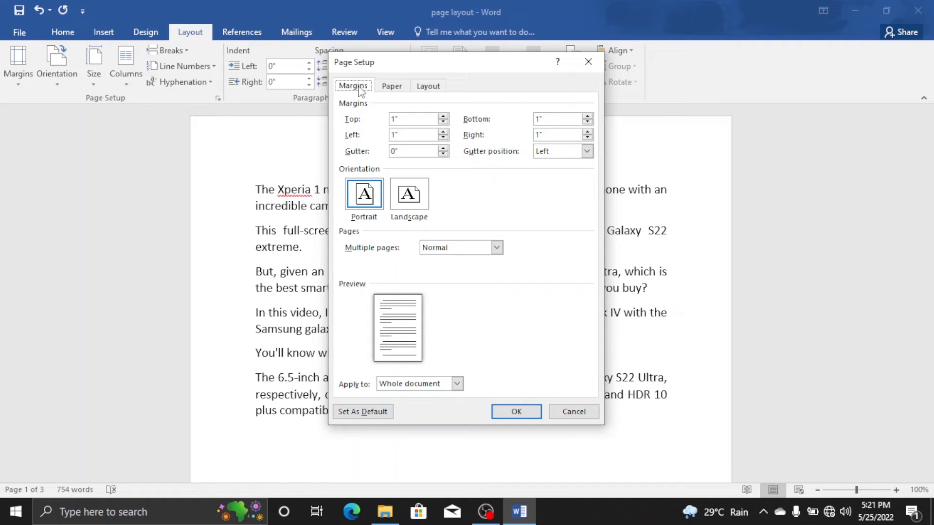
click(413, 120)
click(531, 412)
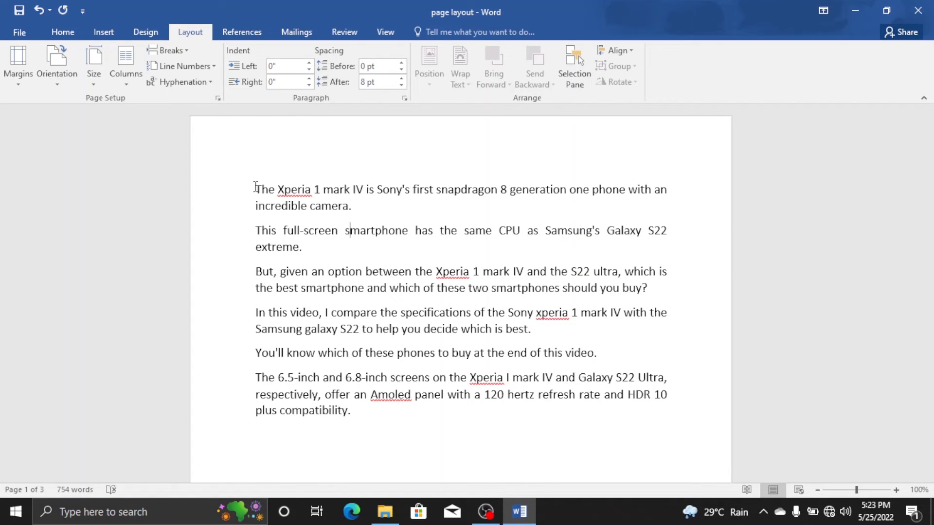
Set the left indent of the first paragraph to 3 inches, and reset it to 0.
drag(256, 187, 352, 208)
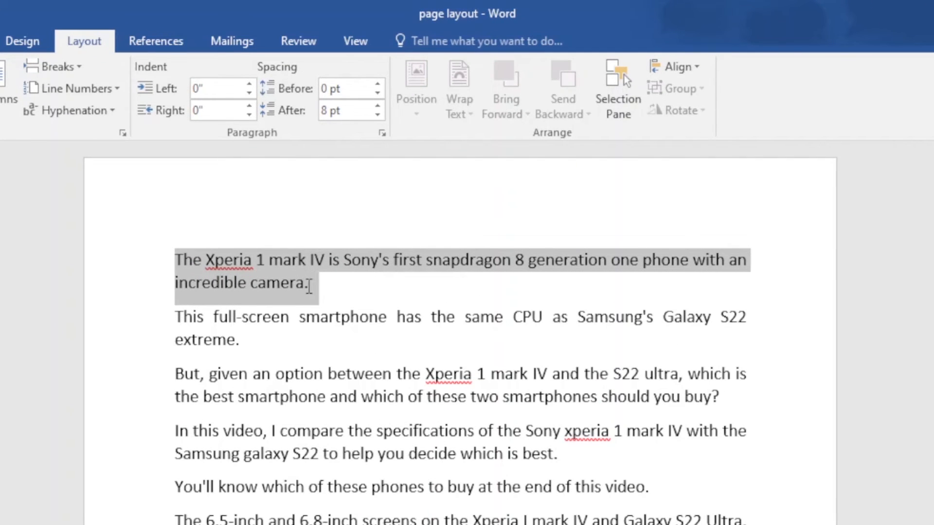
click(197, 88)
text(3)
key(Return)
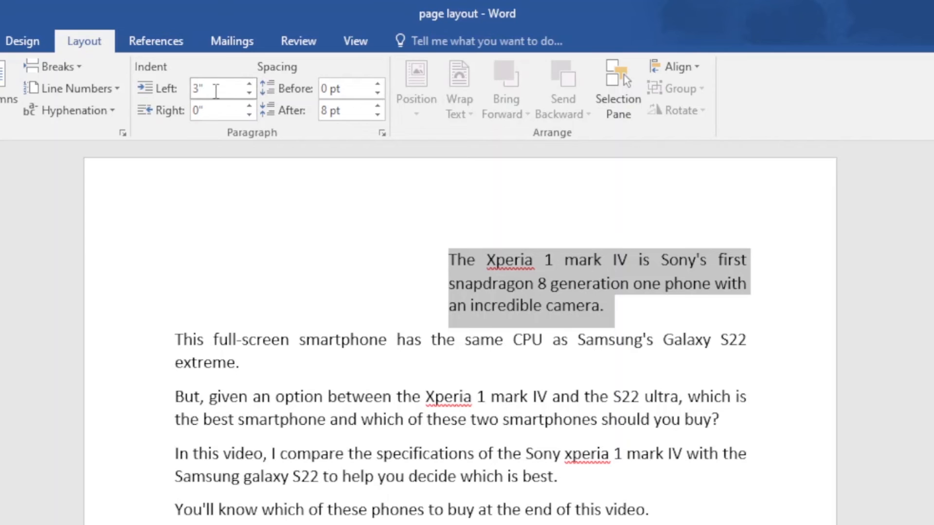
text(0)
key(Return)
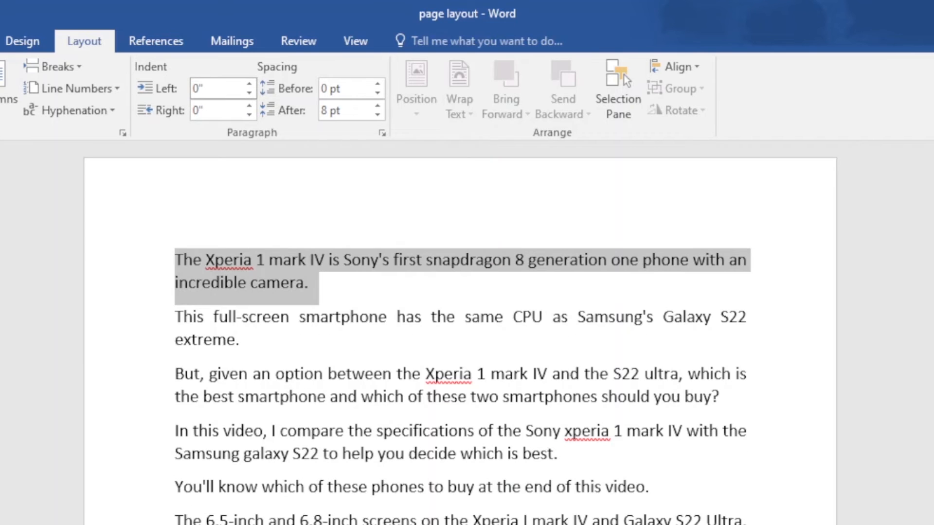
Set the right indent of the first paragraph to 3 inches, and reset it to 0.
click(225, 112)
text(3)
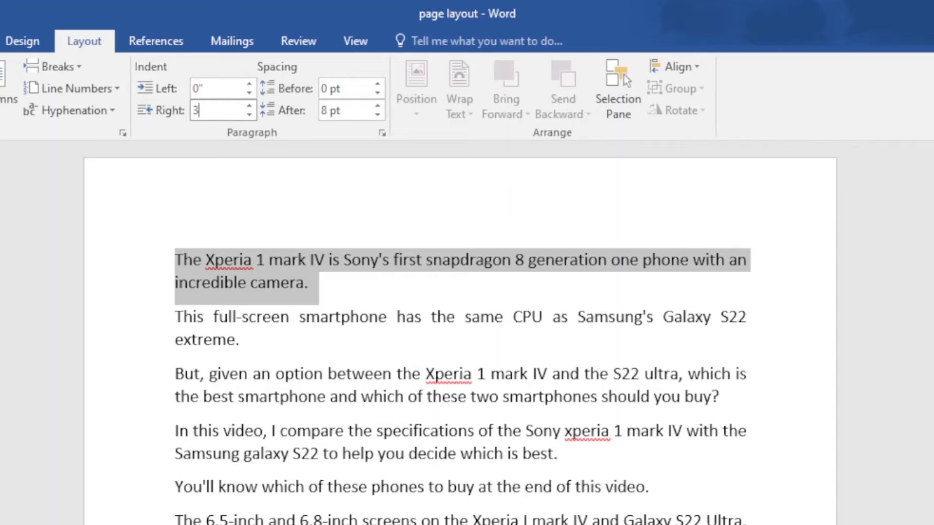
key(Return)
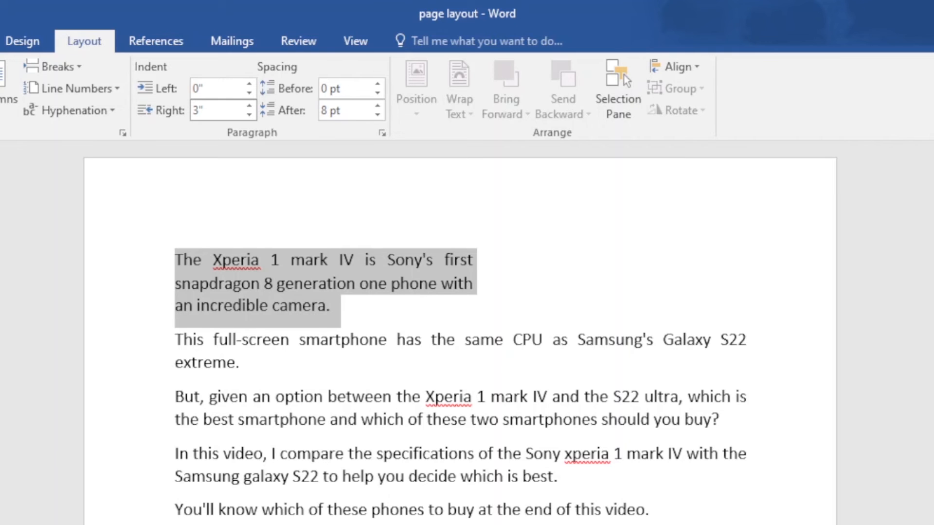
click(208, 110)
text(0)
key(Return)
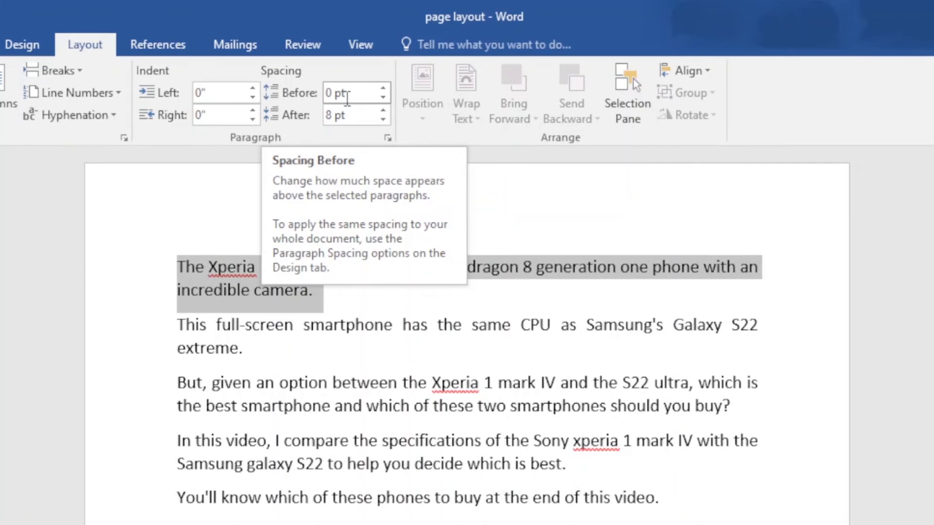
Select all the paragraphs on the first page and set their spacing after to 2 pt.
click(338, 321)
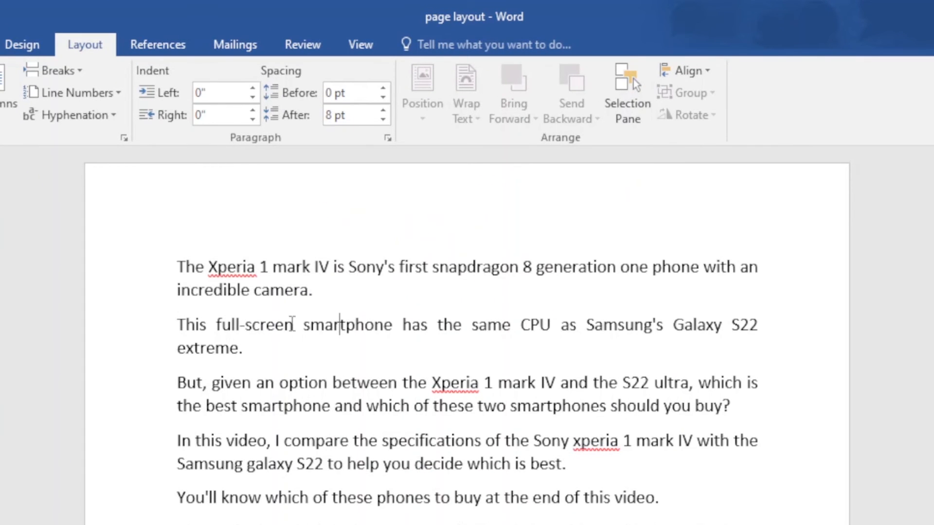
click(170, 261)
click(177, 324)
drag(176, 266, 302, 523)
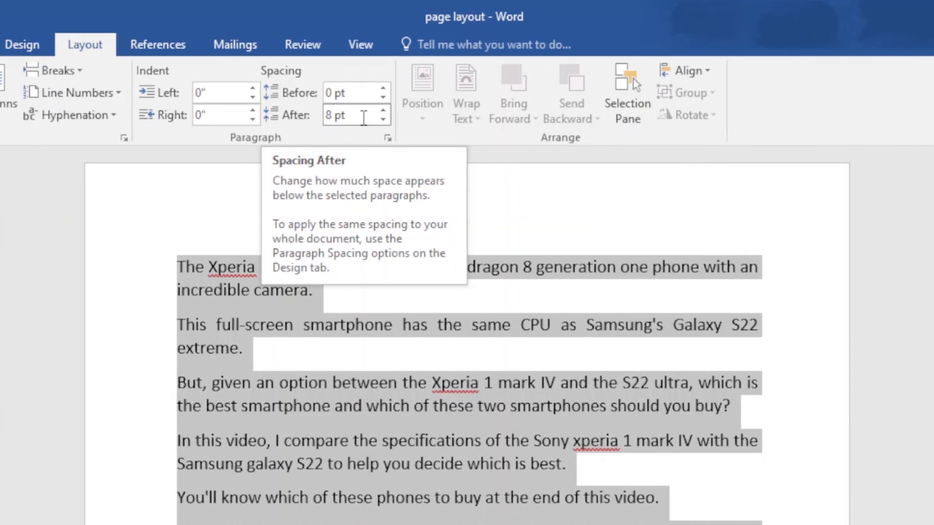
drag(369, 118, 315, 117)
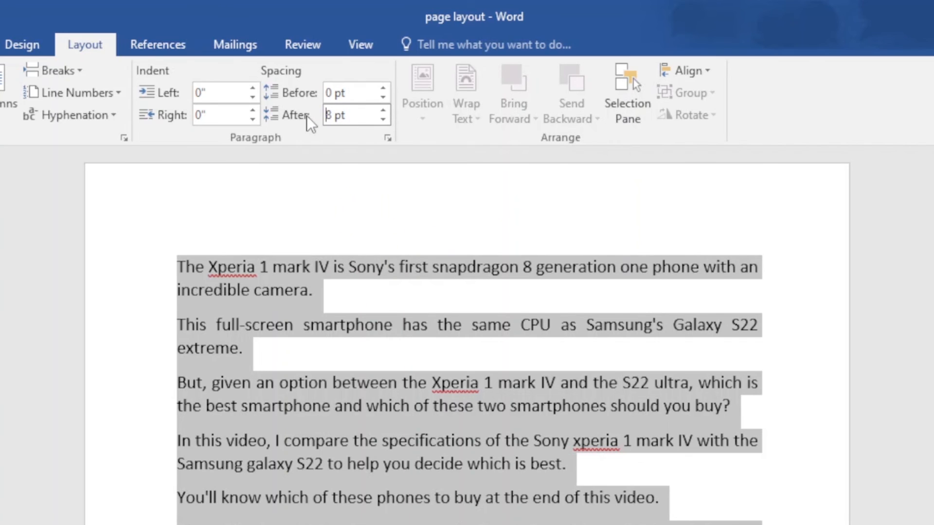
click(306, 116)
text(2)
key(Return)
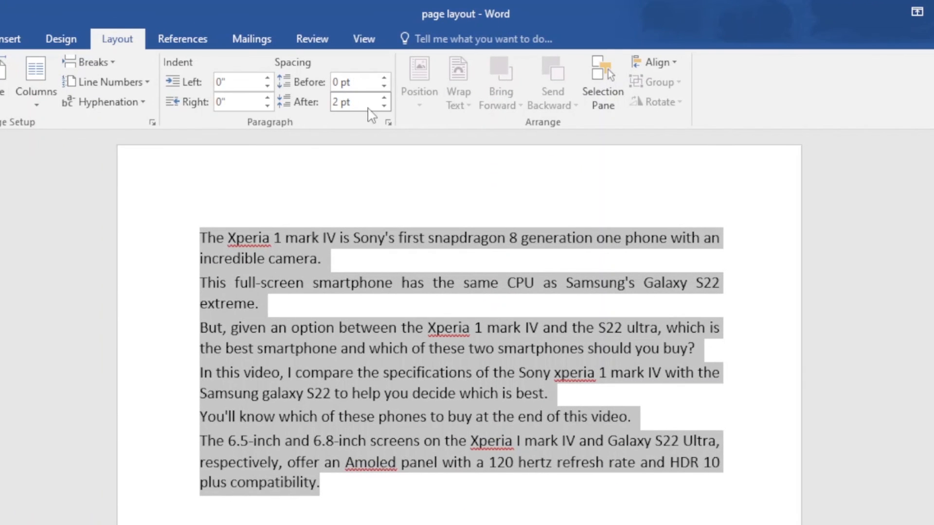
Set the spacing after the selected paragraphs to 5 pt, and increase it to 15 pt.
drag(355, 100, 332, 103)
text(5)
key(Return)
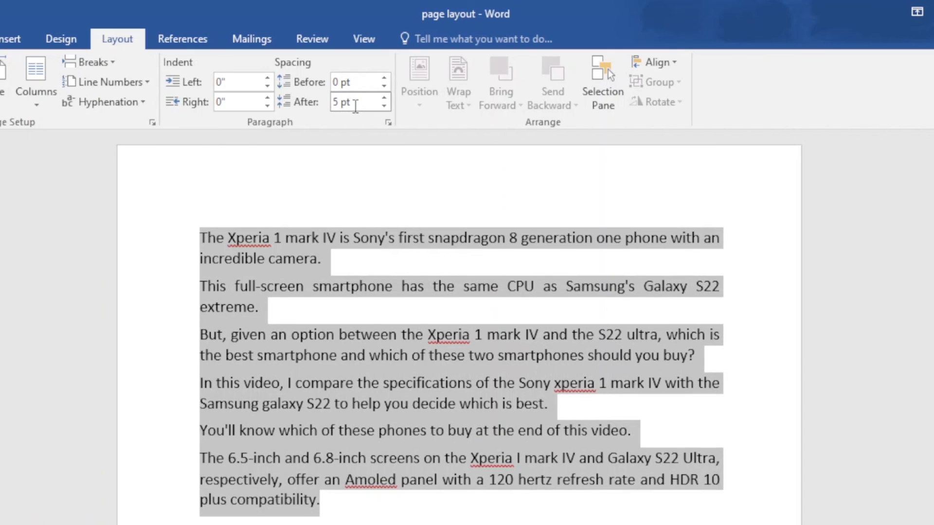
click(333, 103)
text(1)
key(Return)
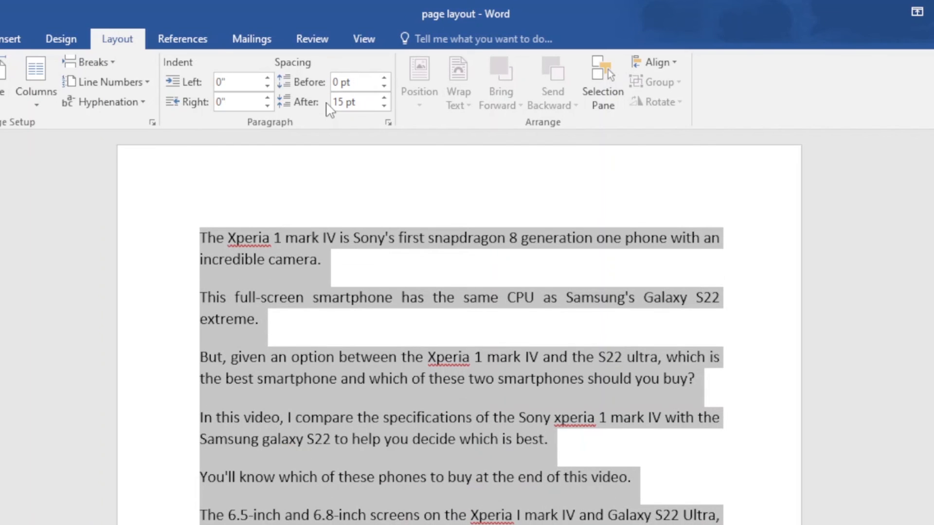